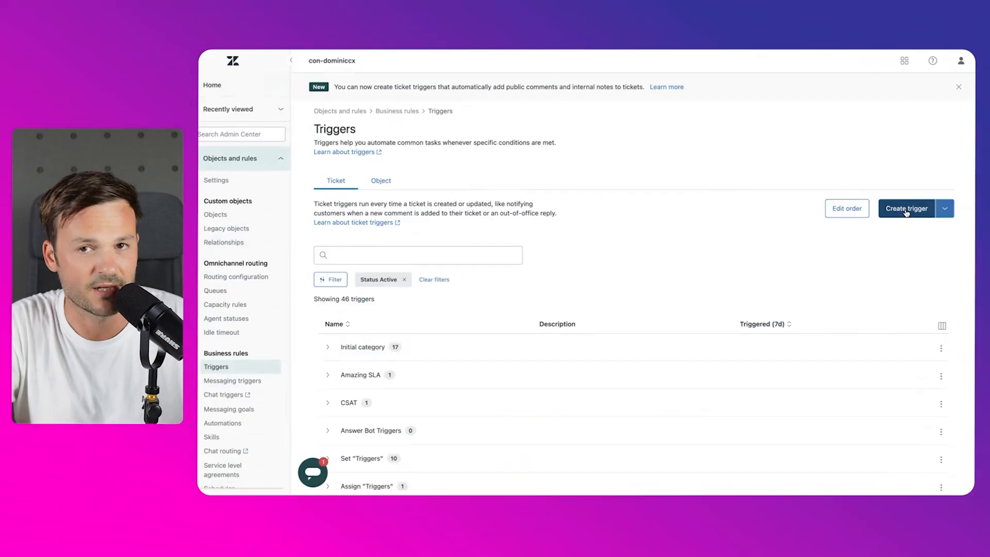
Step: Start a new ticket trigger and name it 'Assign priority "Normal" to any incoming ticket'
{"action": "left_click", "coordinate": [906, 209]}
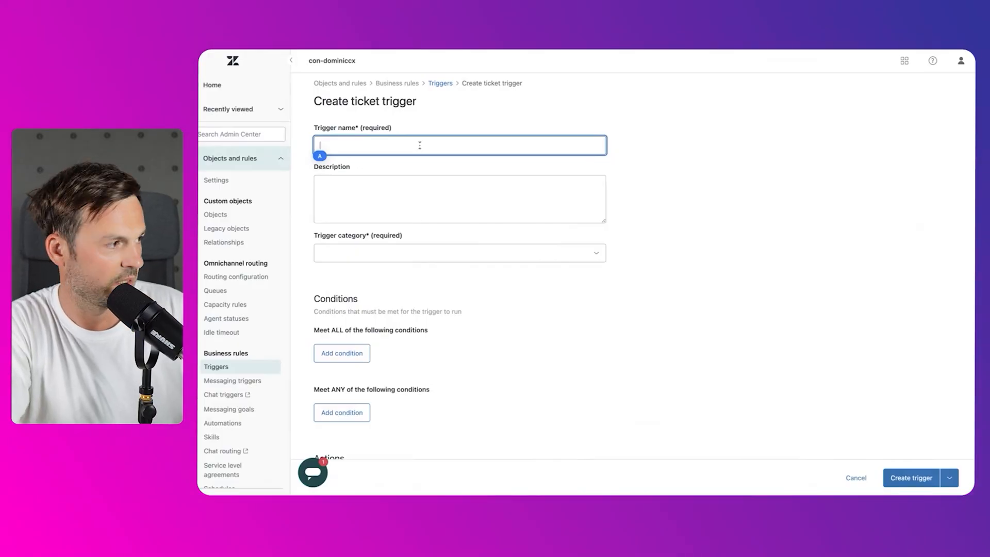
{"action": "type", "text": "priority \"Normal"}
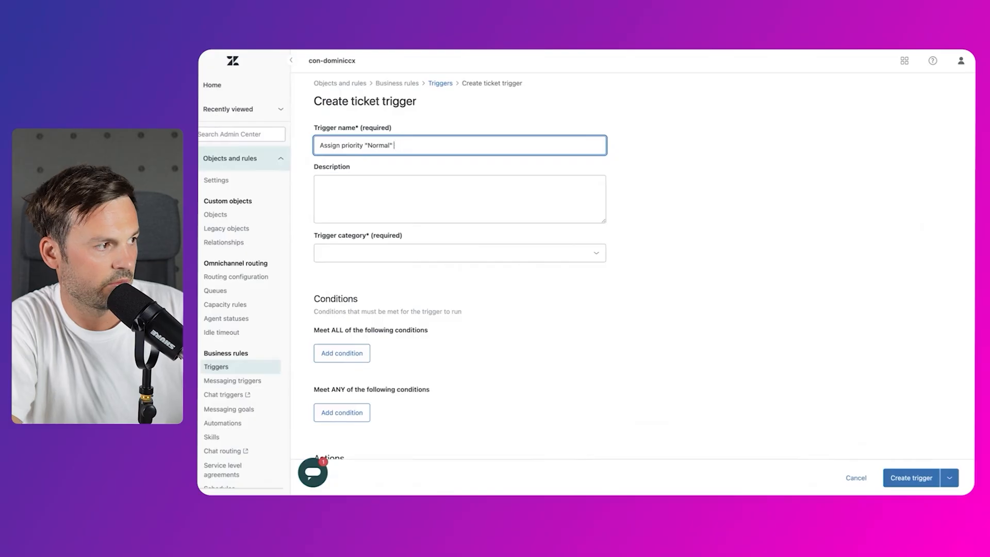
{"action": "key", "text": "BackSpace"}
{"action": "key", "text": "BackSpace"}
{"action": "key", "text": "BackSpace"}
{"action": "key", "text": "BackSpace"}
{"action": "type", "text": "ncoming ticket"}
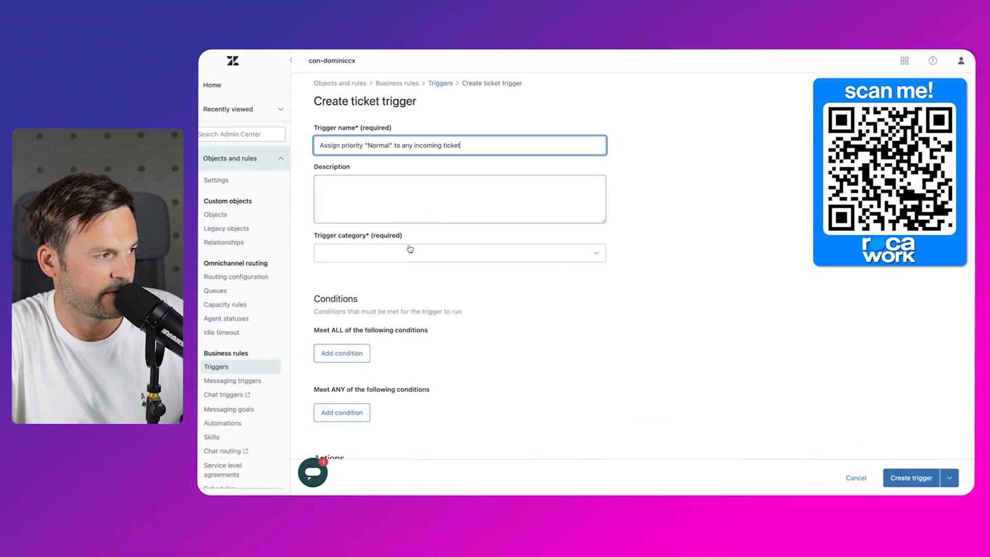
Step: Assign the new trigger to the 'Set "Triggers"' category
{"action": "left_click", "coordinate": [390, 260]}
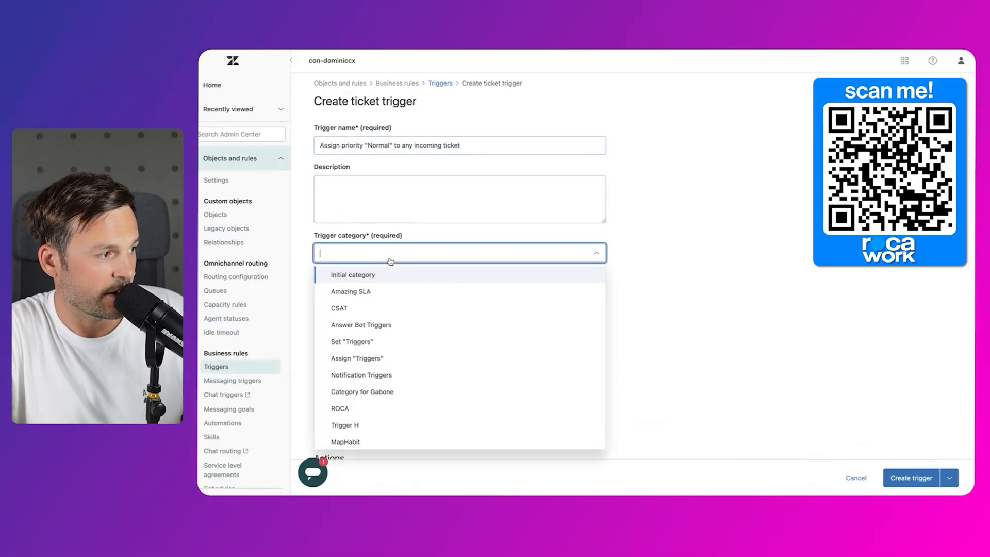
{"action": "left_click", "coordinate": [423, 344]}
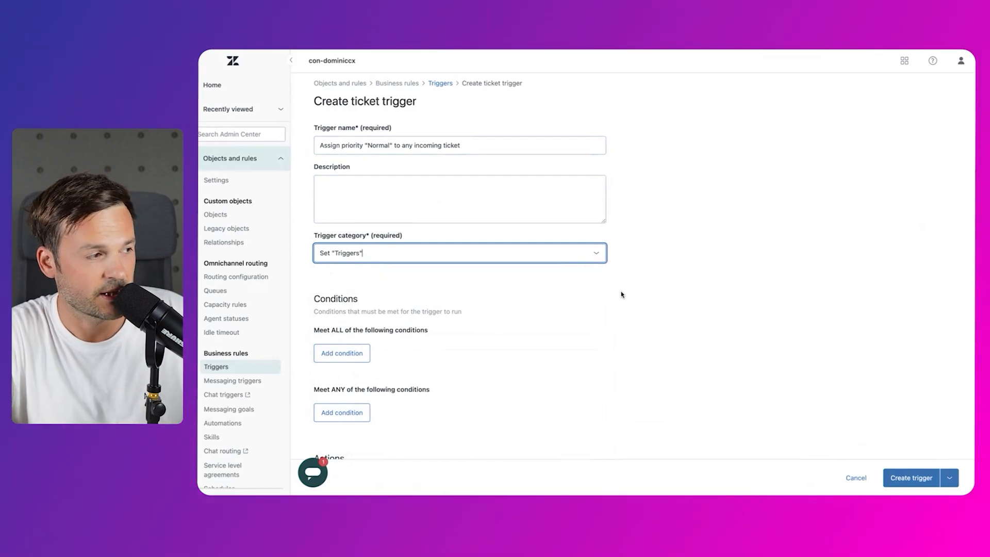
{"action": "left_click", "coordinate": [429, 262]}
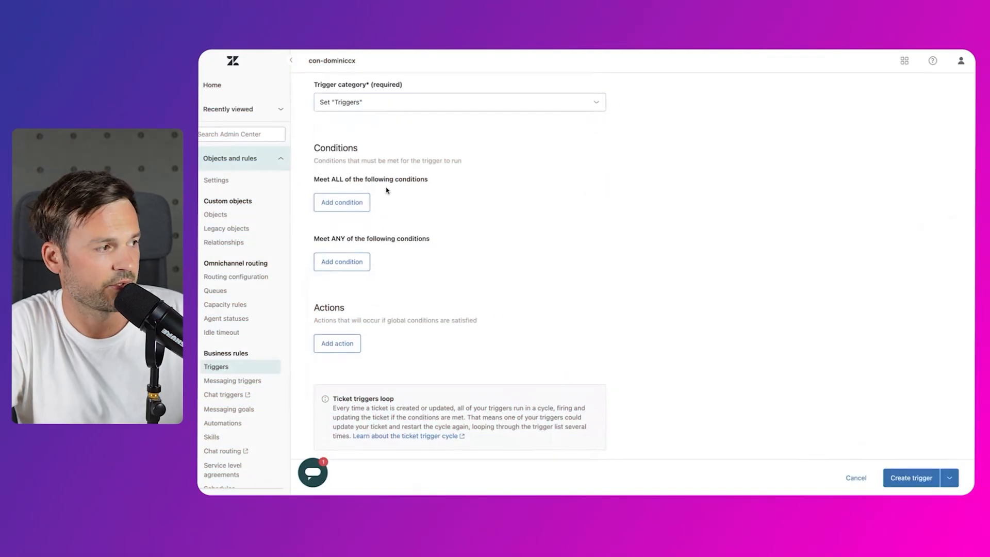
Step: Add a condition under Meet ALL requiring that Ticket > Ticket Is Created
{"action": "left_click", "coordinate": [350, 201]}
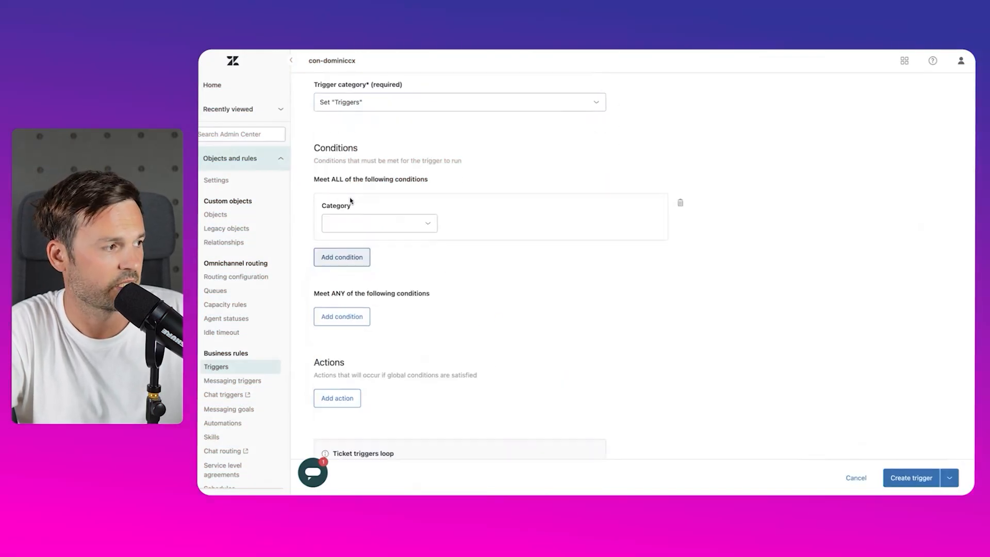
{"action": "left_click", "coordinate": [418, 223]}
{"action": "type", "text": "t > Ticket"}
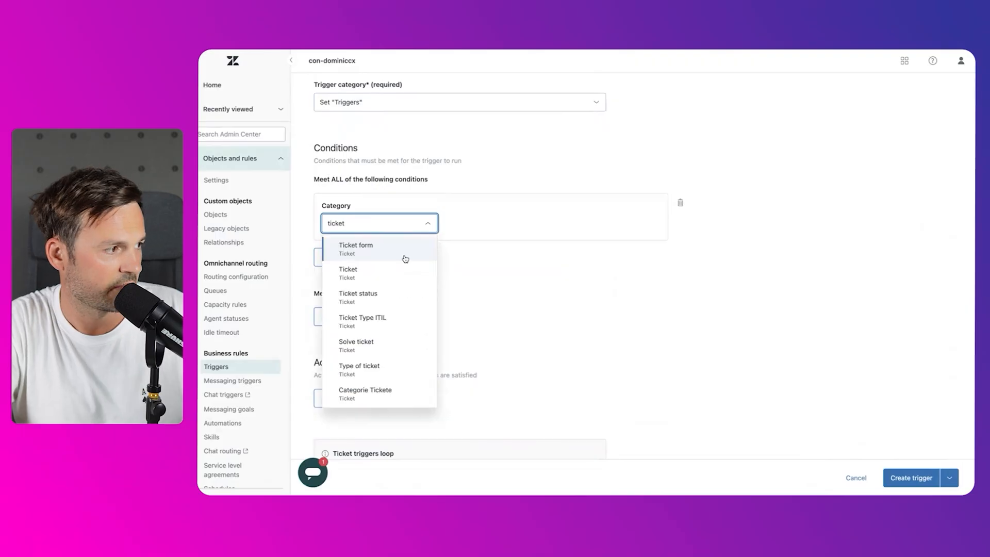
{"action": "left_click", "coordinate": [402, 272]}
{"action": "left_click", "coordinate": [589, 222]}
{"action": "left_click", "coordinate": [591, 240]}
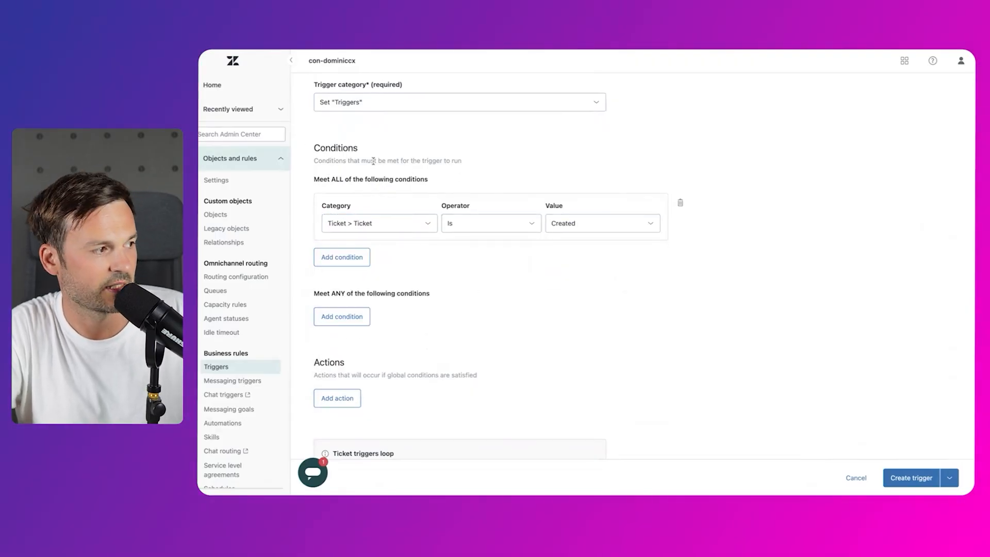
{"action": "left_click_drag", "start_coordinate": [314, 179], "coordinate": [393, 179]}
{"action": "left_click_drag", "start_coordinate": [315, 293], "coordinate": [395, 293]}
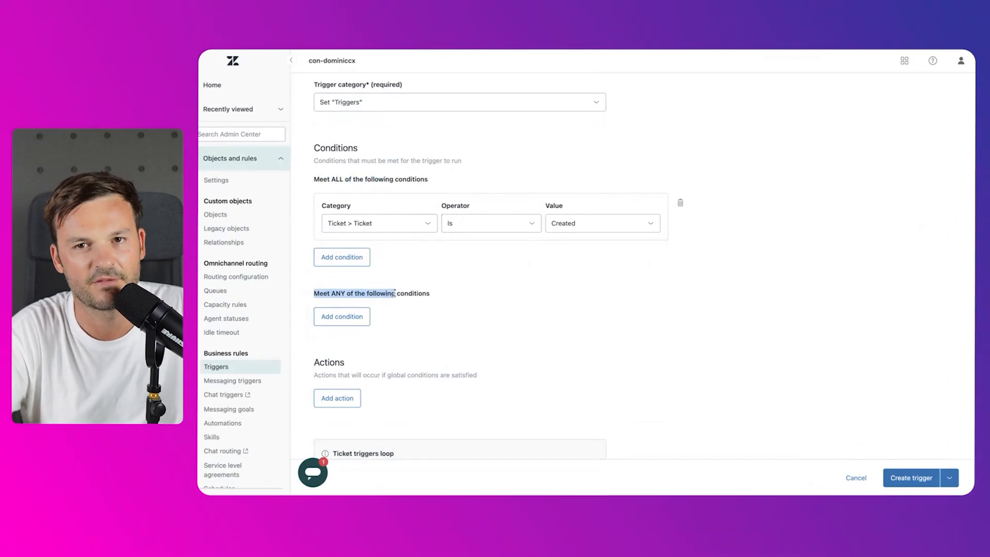
Step: Add an action that sets Ticket > Priority to Normal, and create the trigger
{"action": "scroll", "coordinate": [453, 282], "scroll_direction": "down", "scroll_amount": 2}
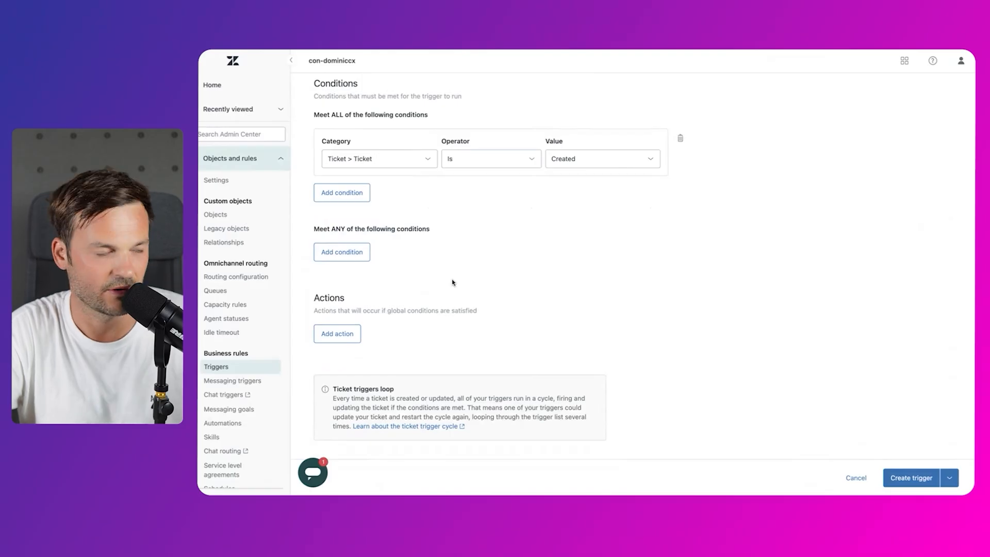
{"action": "left_click", "coordinate": [338, 334]}
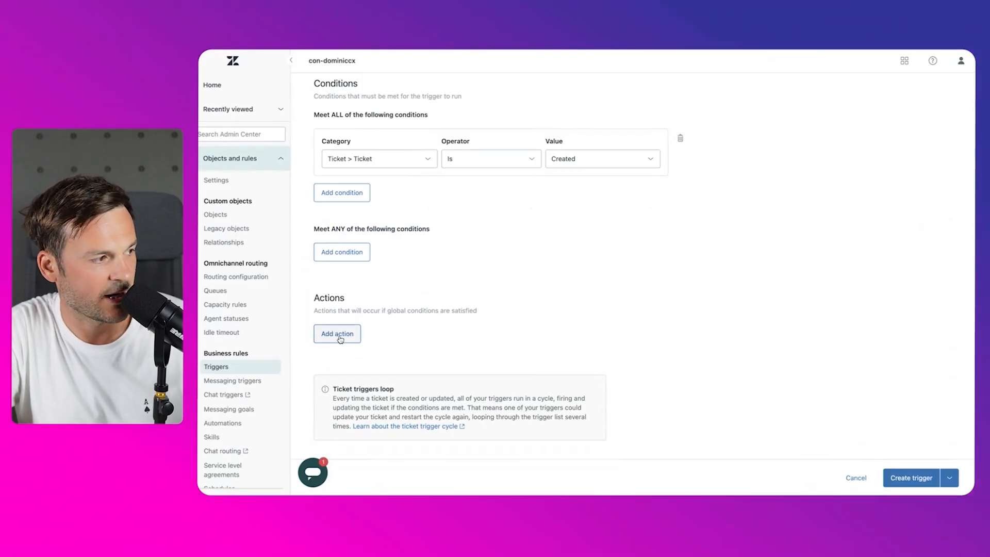
{"action": "left_click", "coordinate": [369, 357]}
{"action": "type", "text": "pri"}
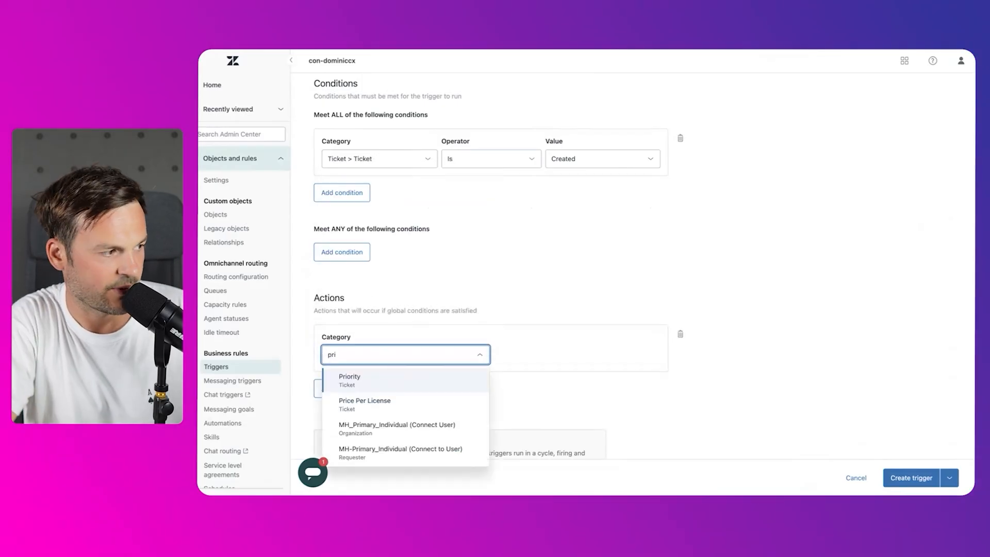
{"action": "left_click", "coordinate": [356, 372]}
{"action": "left_click", "coordinate": [564, 355]}
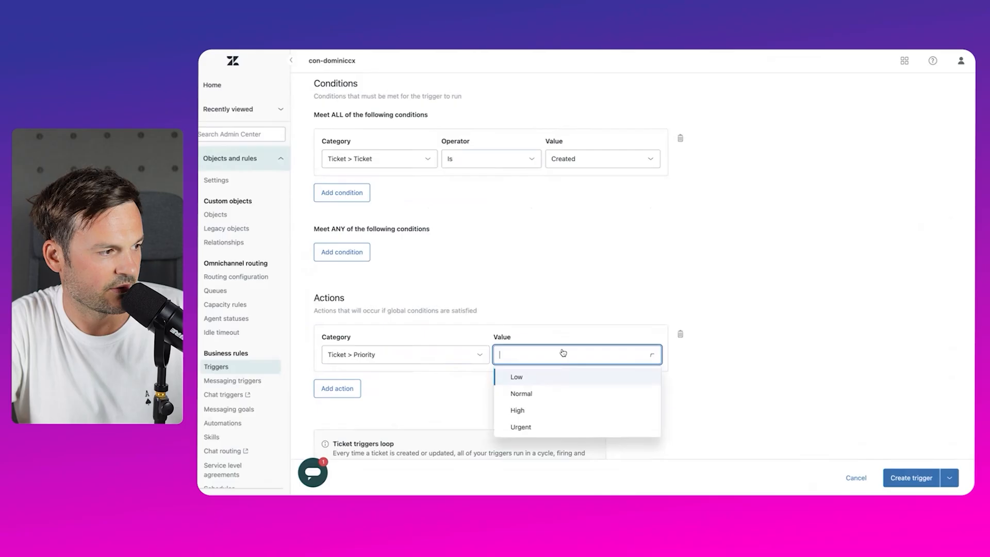
{"action": "left_click", "coordinate": [553, 395]}
{"action": "scroll", "coordinate": [836, 332], "scroll_direction": "down", "scroll_amount": 2}
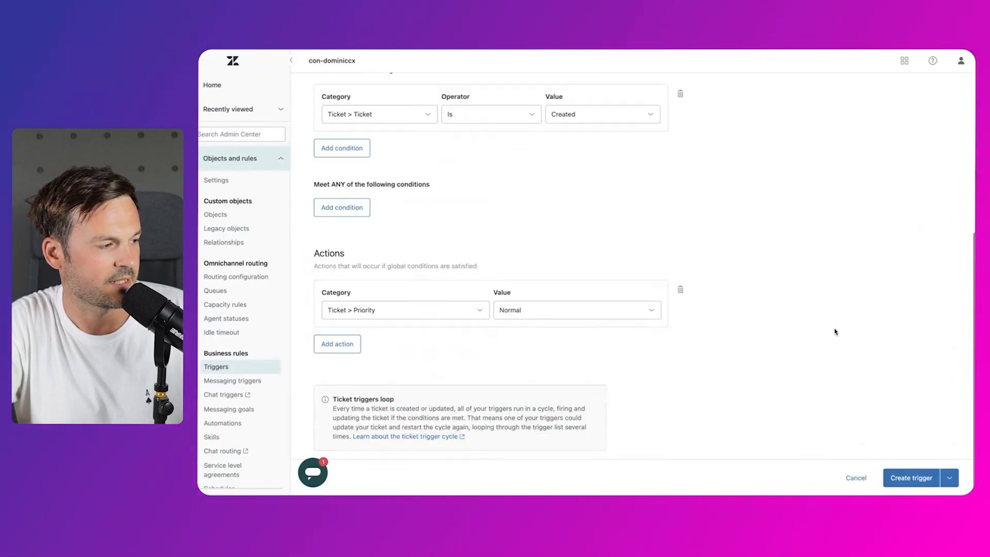
{"action": "left_click", "coordinate": [911, 478]}
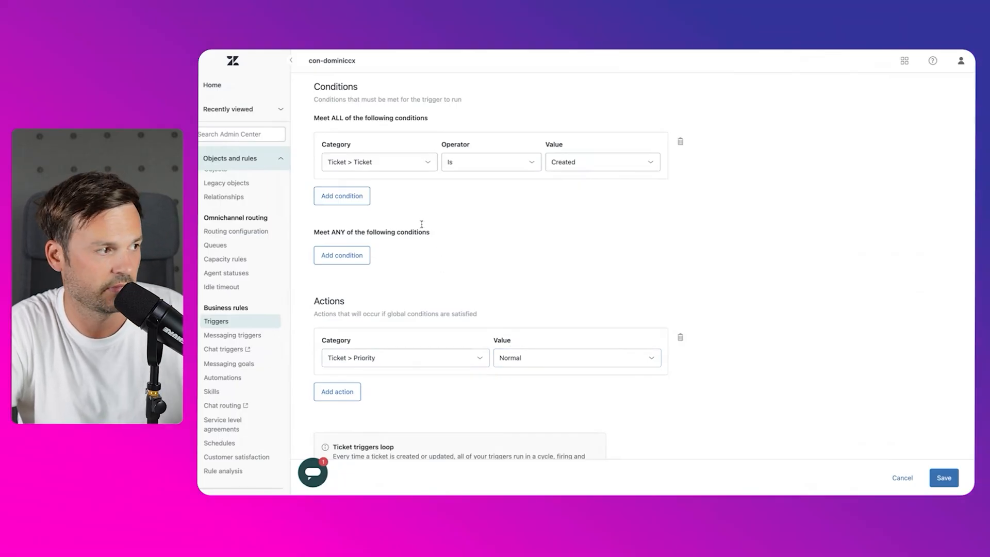
Step: Add a second Meet ALL condition to the priority trigger requiring that Ticket > Brand Is Kaido
{"action": "left_click", "coordinate": [343, 196]}
{"action": "left_click", "coordinate": [389, 219]}
{"action": "type", "text": "brand"}
{"action": "left_click", "coordinate": [382, 237]}
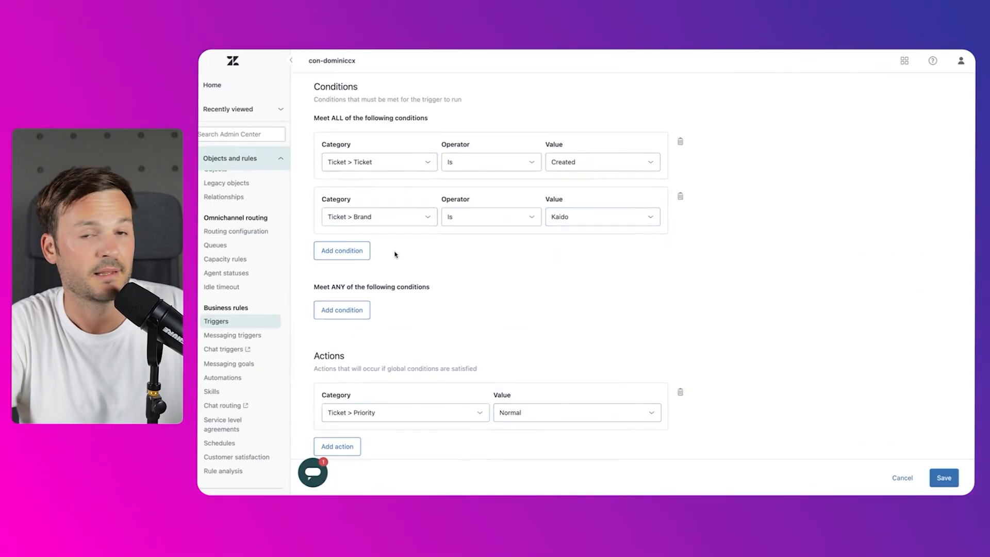
Step: Add a third Meet ALL condition requiring that Ticket details > Current user Is (end-user)
{"action": "left_click", "coordinate": [346, 257]}
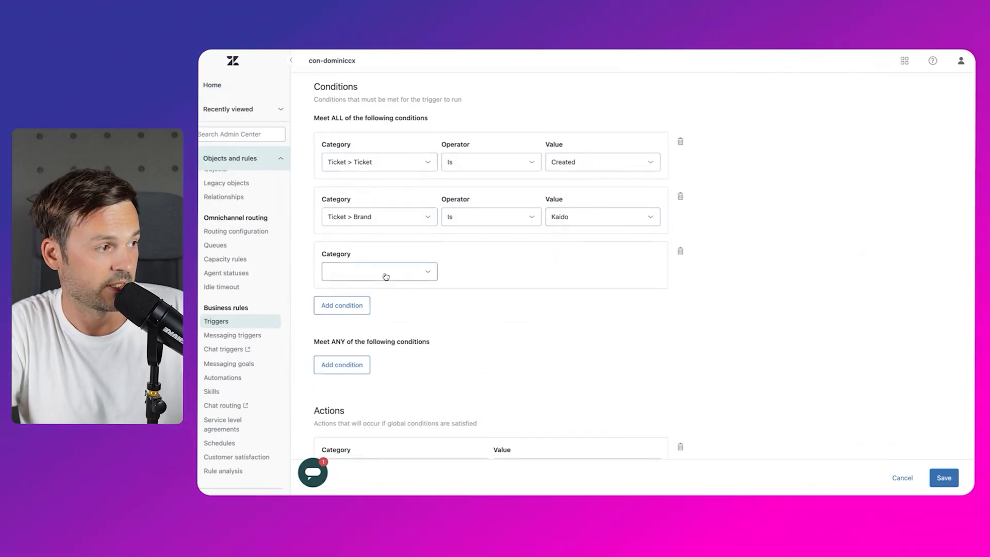
{"action": "left_click", "coordinate": [386, 276]}
{"action": "type", "text": "current"}
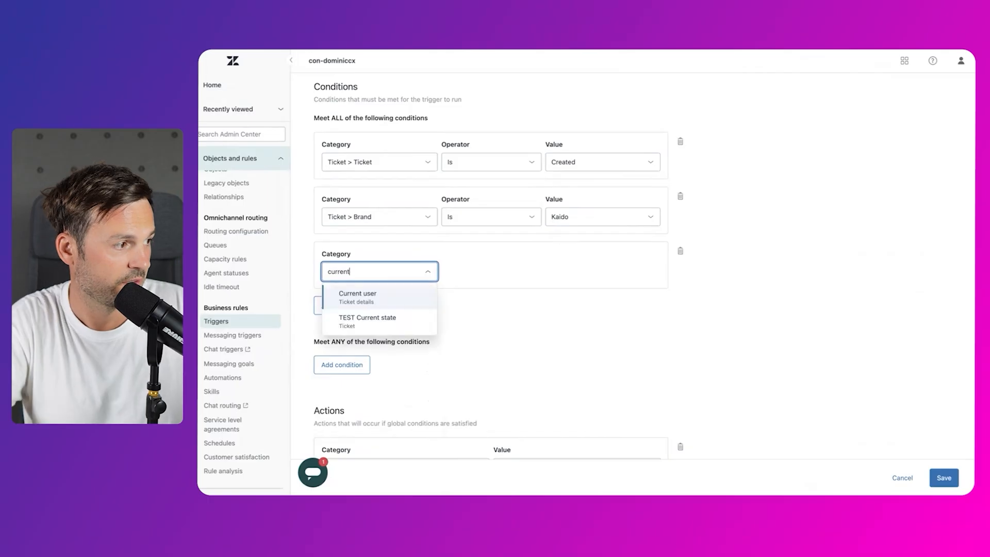
{"action": "left_click", "coordinate": [396, 306]}
{"action": "left_click", "coordinate": [502, 274]}
{"action": "left_click", "coordinate": [460, 291]}
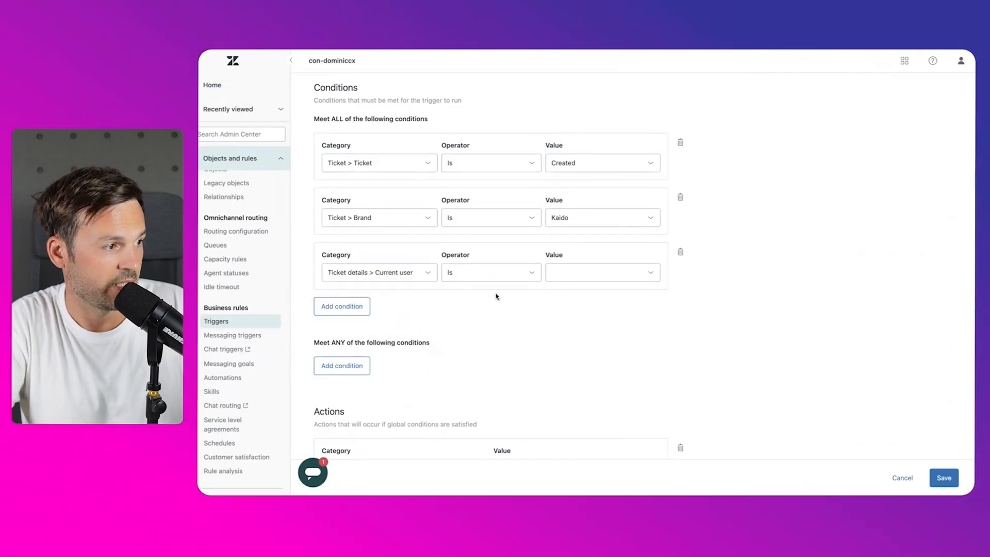
{"action": "left_click", "coordinate": [621, 279]}
{"action": "left_click", "coordinate": [613, 311]}
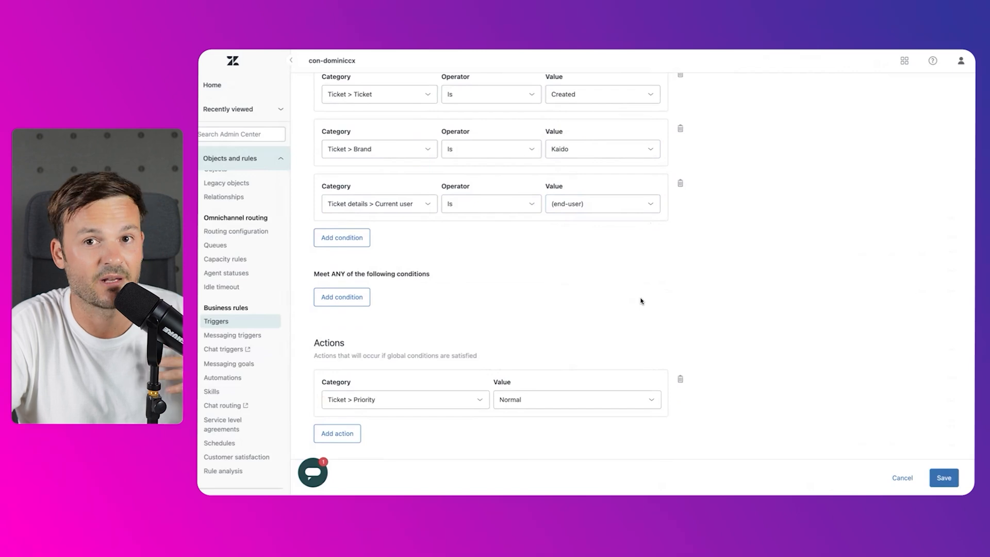
{"action": "scroll", "coordinate": [724, 292], "scroll_direction": "up", "scroll_amount": 1}
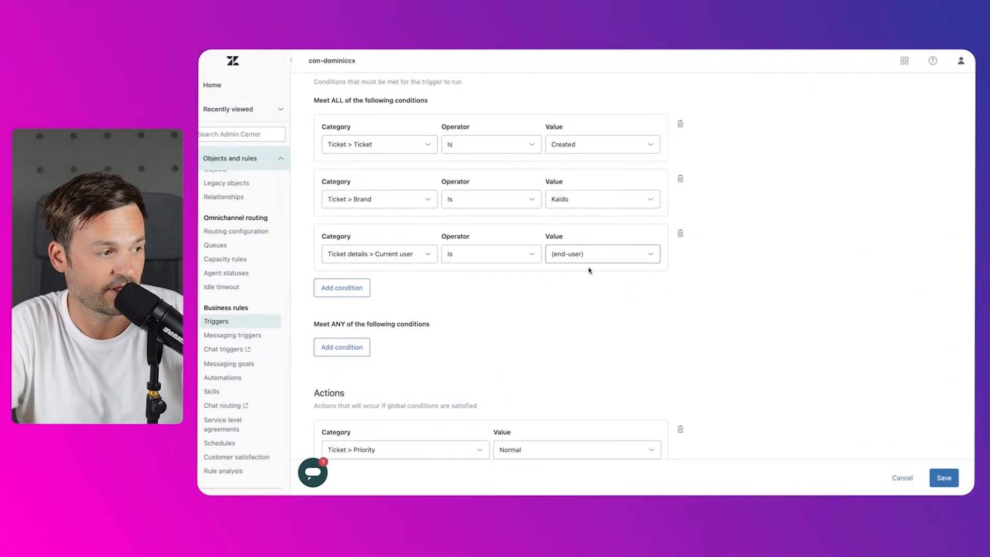
{"action": "scroll", "coordinate": [389, 399], "scroll_direction": "down", "scroll_amount": 1}
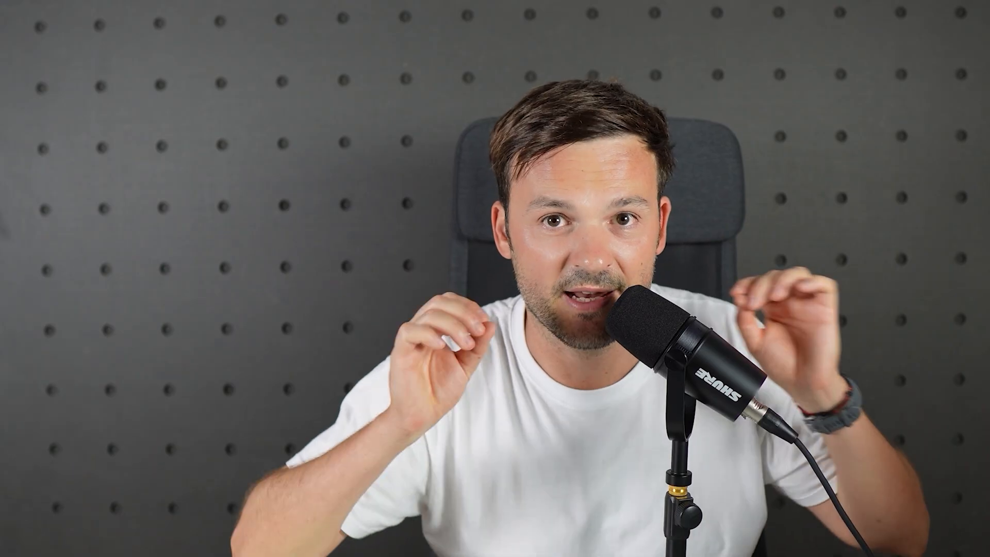